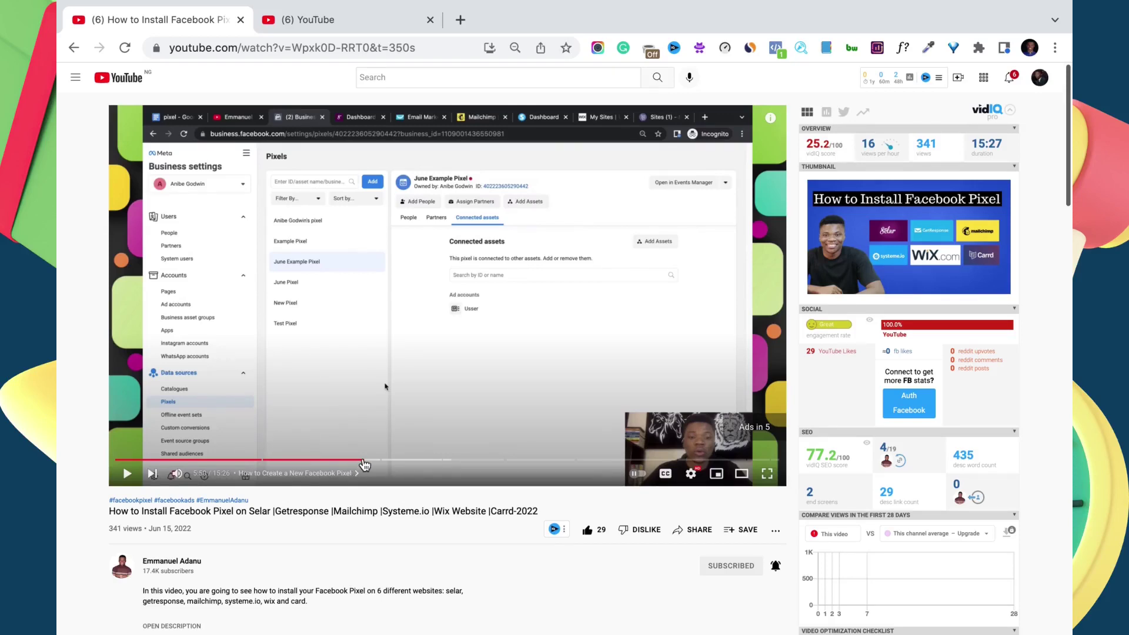
Scrub the Facebook Pixel tutorial around 5:16 and back to 3:27, then pause it.
{"action": "left_click", "coordinate": [254, 462]}
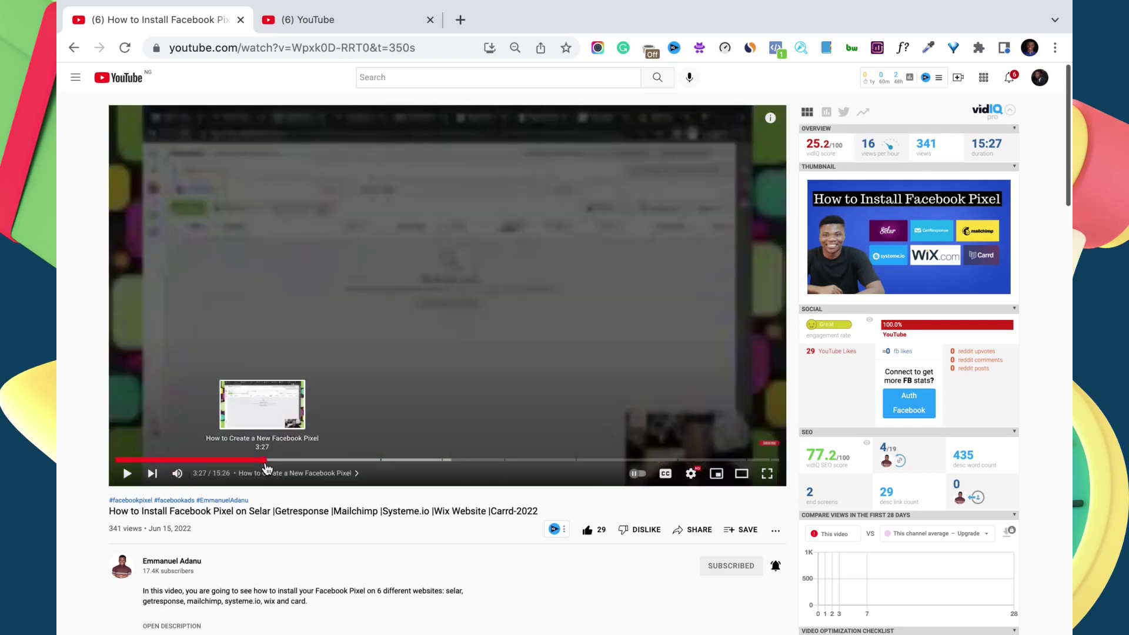
{"action": "left_click_drag", "start_coordinate": [255, 468], "coordinate": [381, 465]}
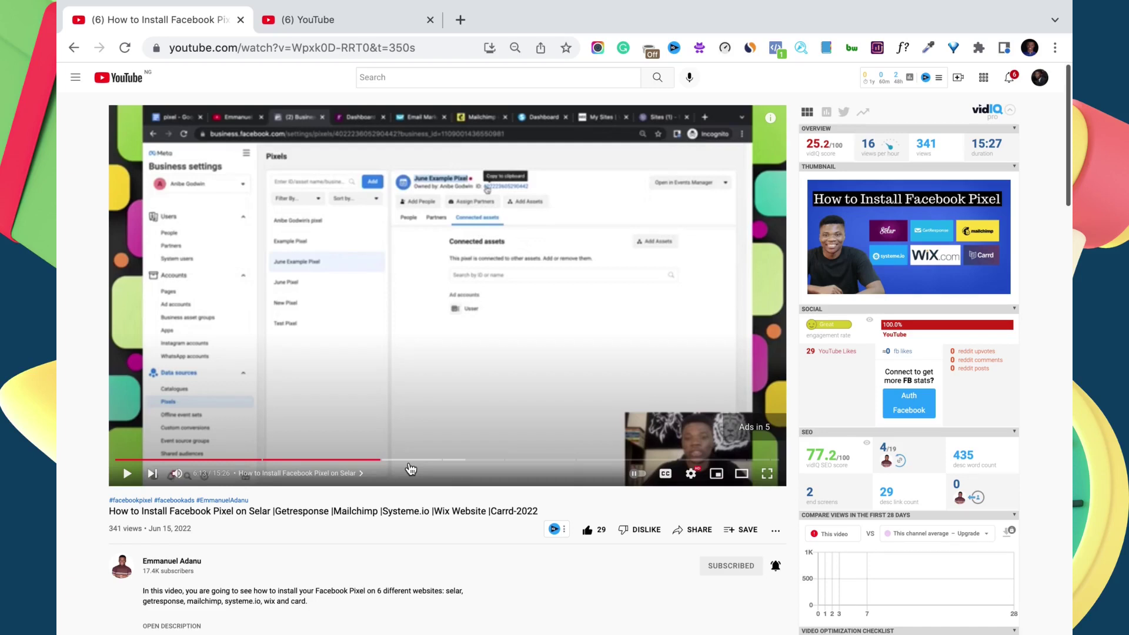
{"action": "left_click", "coordinate": [264, 461]}
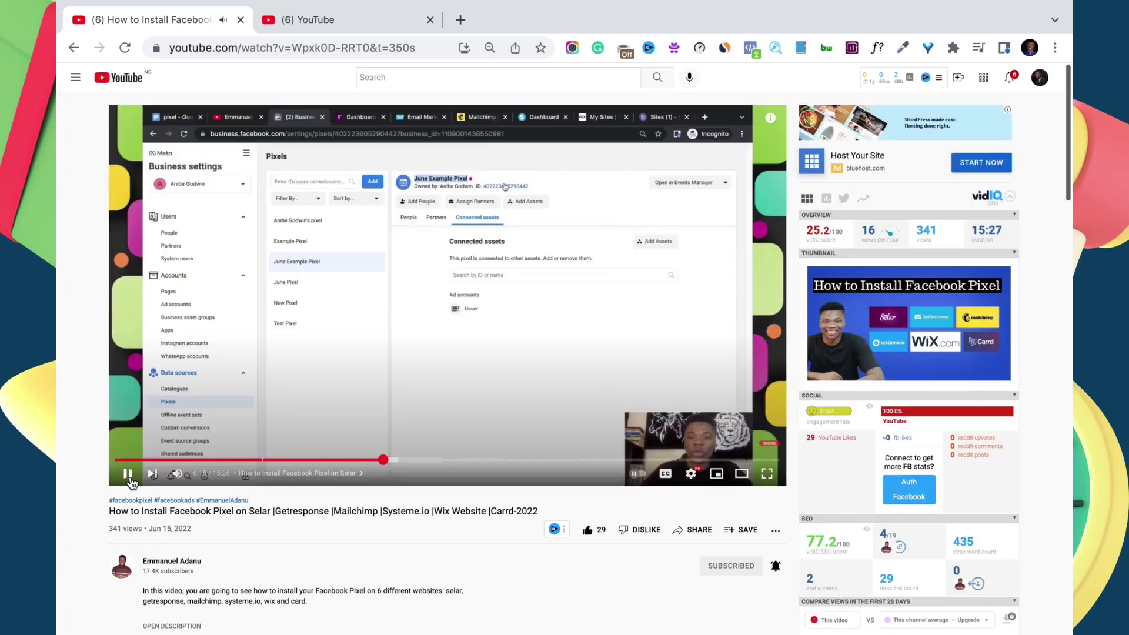
{"action": "left_click", "coordinate": [128, 477]}
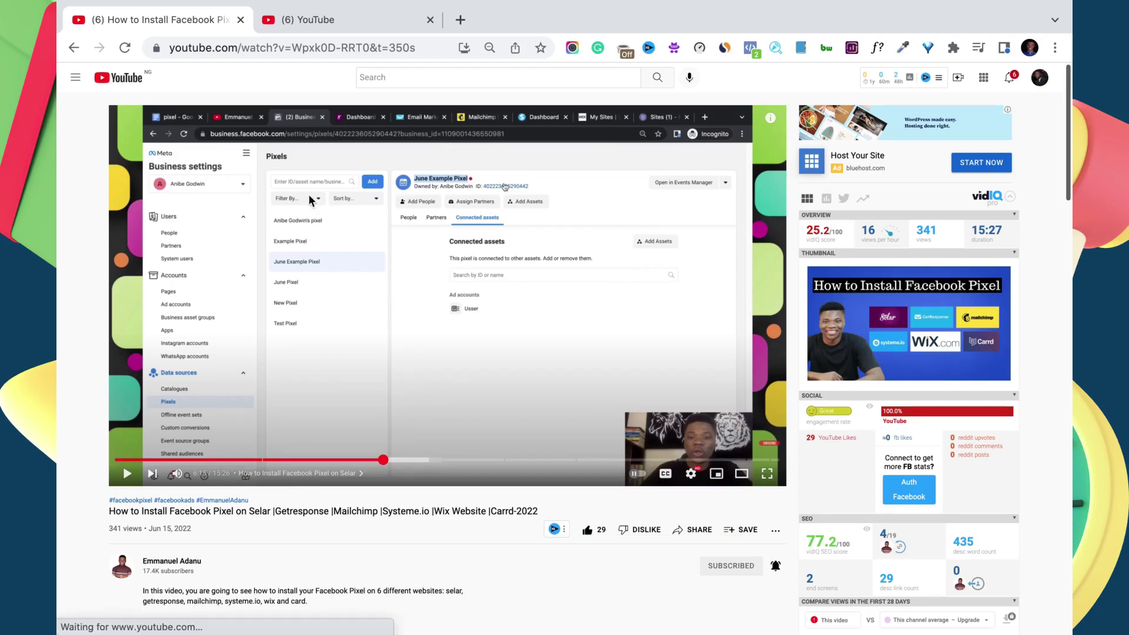
In the second tab, search YouTube for 'HOW install facebook pixel on selar'.
{"action": "left_click", "coordinate": [343, 22]}
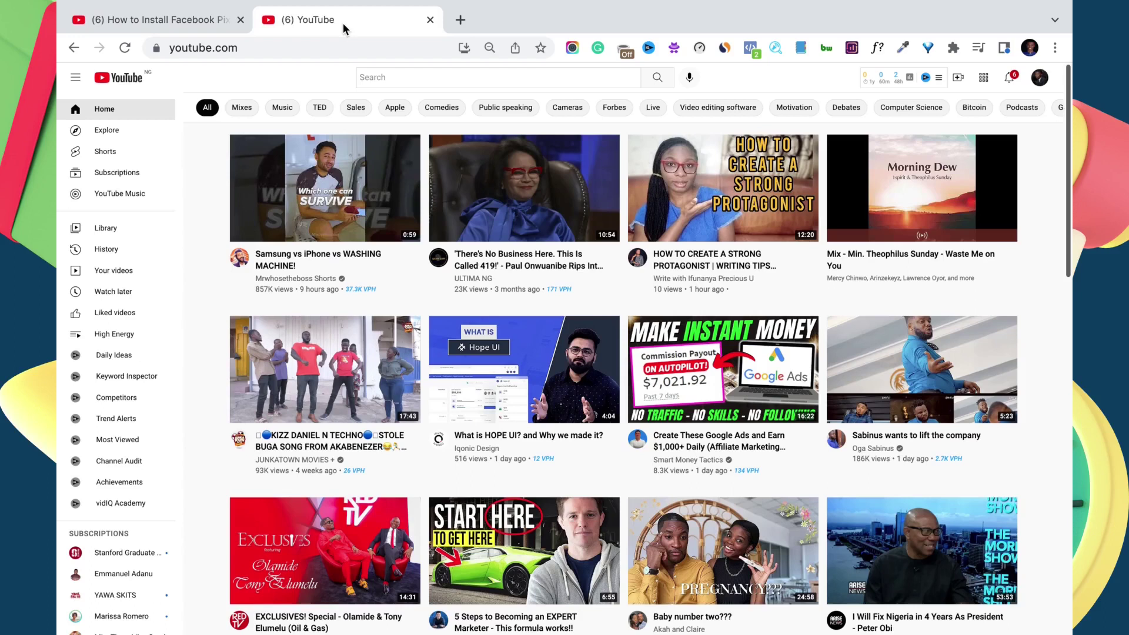
{"action": "left_click", "coordinate": [397, 76]}
{"action": "type", "text": "HOW install facebook pixel on selar"}
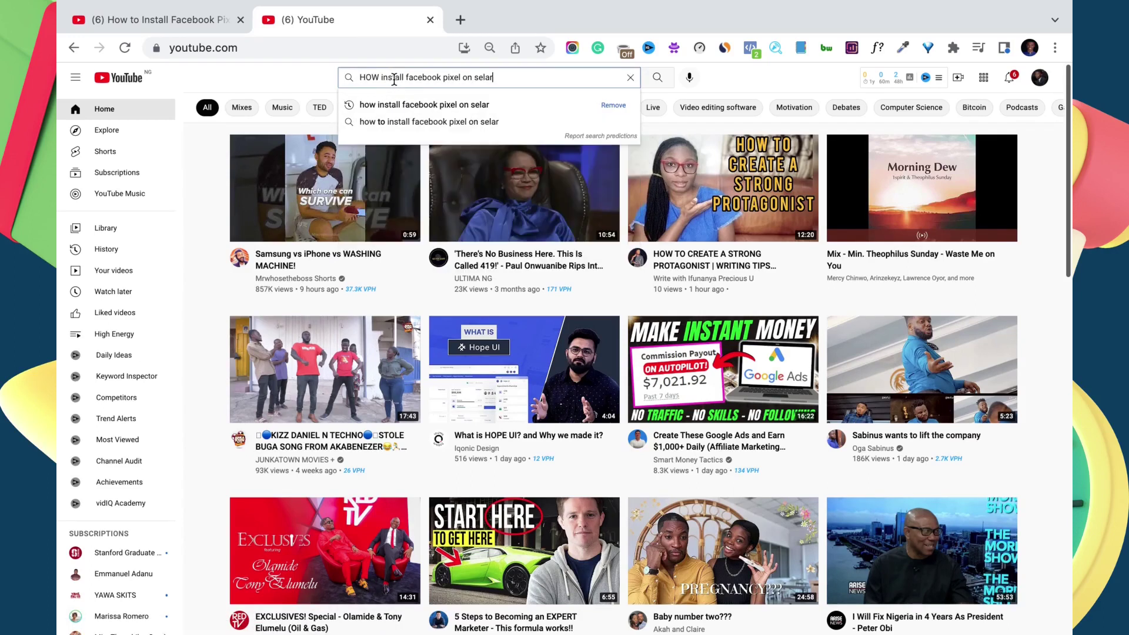
{"action": "key", "text": "Return"}
{"action": "scroll", "coordinate": [1071, 130], "scroll_direction": "down", "scroll_amount": 3}
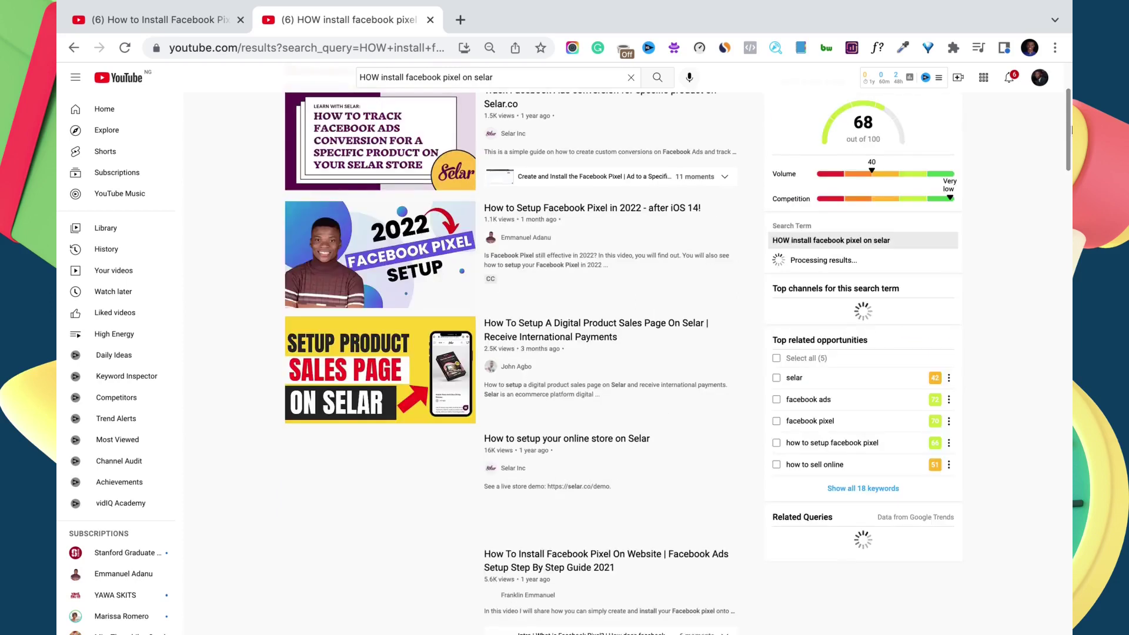
{"action": "scroll", "coordinate": [1072, 129], "scroll_direction": "down", "scroll_amount": 2}
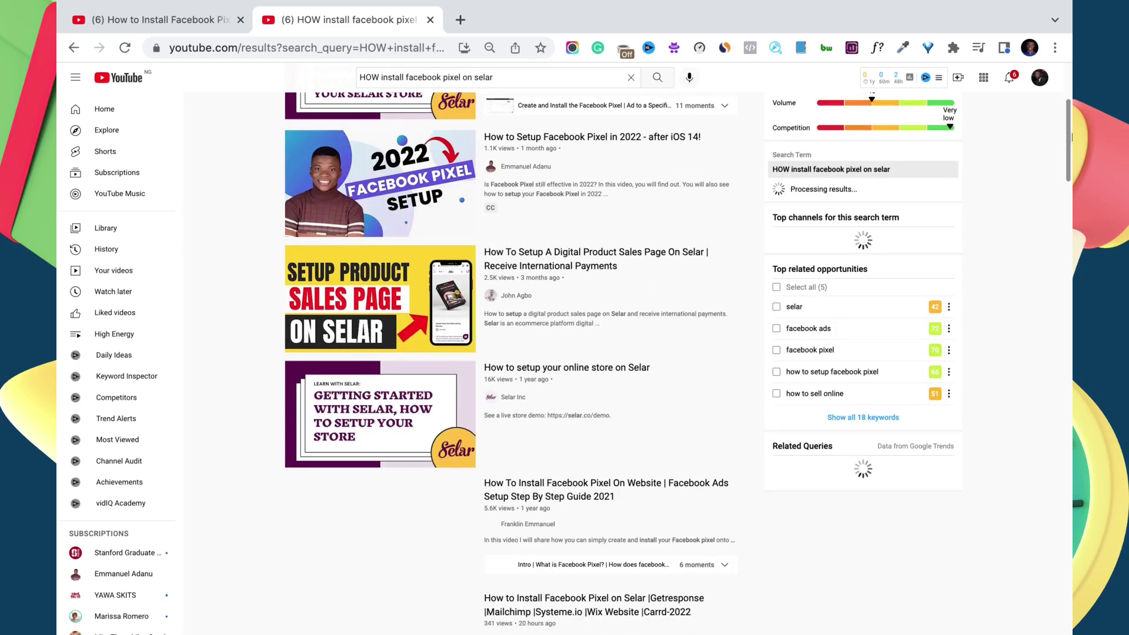
{"action": "scroll", "coordinate": [1071, 137], "scroll_direction": "down", "scroll_amount": 3}
{"action": "mouse_move", "coordinate": [429, 422]}
{"action": "mouse_move", "coordinate": [379, 394]}
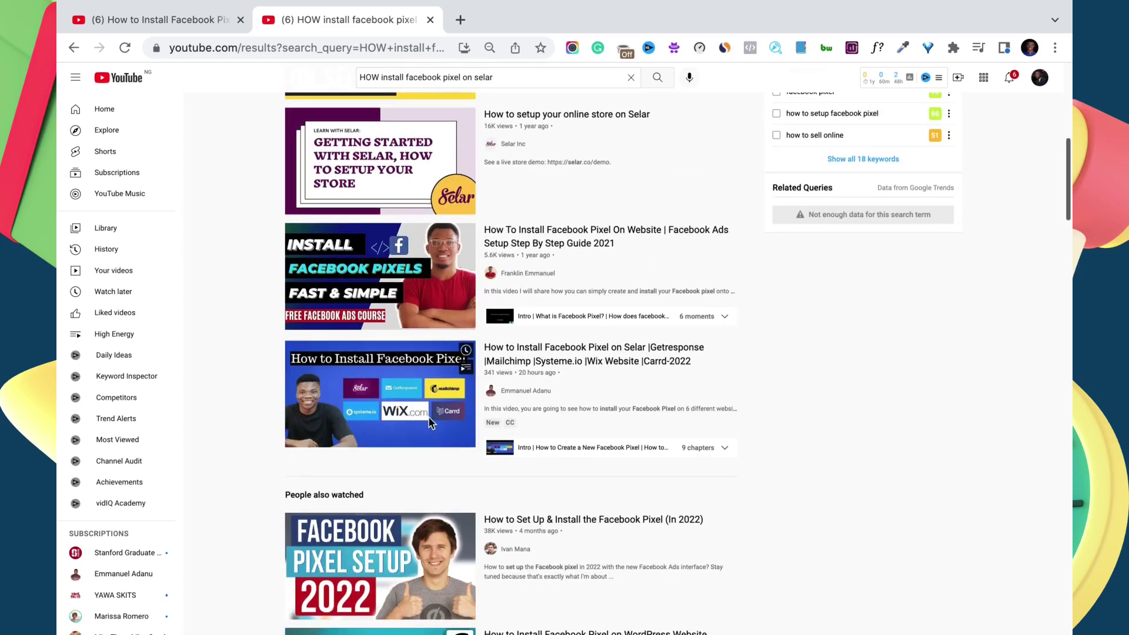
Expand the tutorial result's full chapter list, then return to the tutorial's watch page.
{"action": "left_click", "coordinate": [728, 454]}
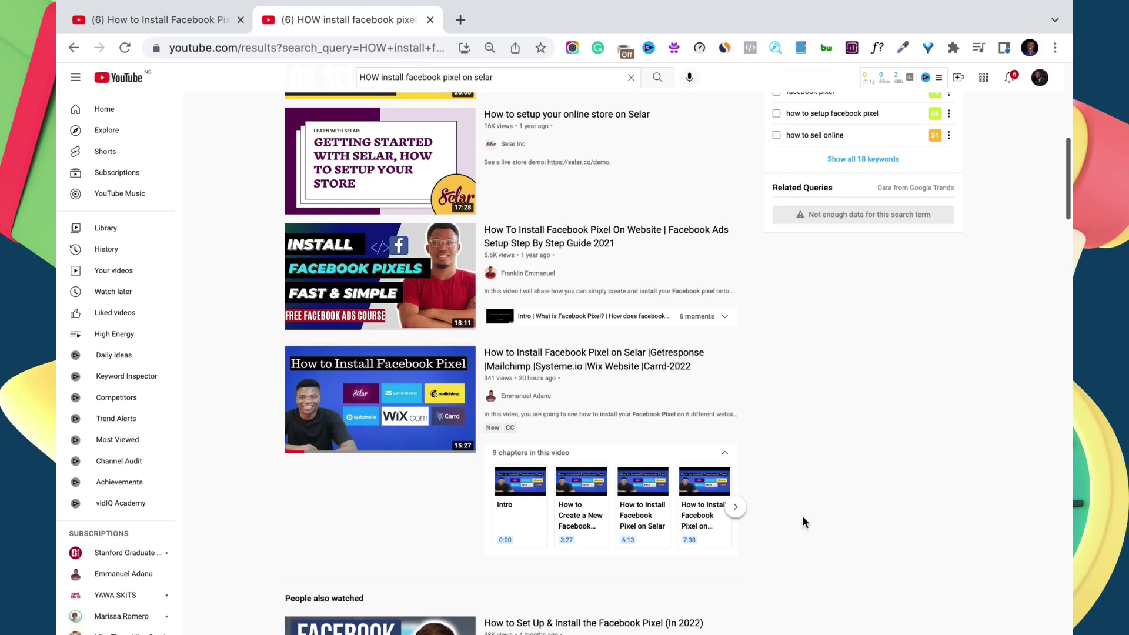
{"action": "left_click", "coordinate": [738, 512]}
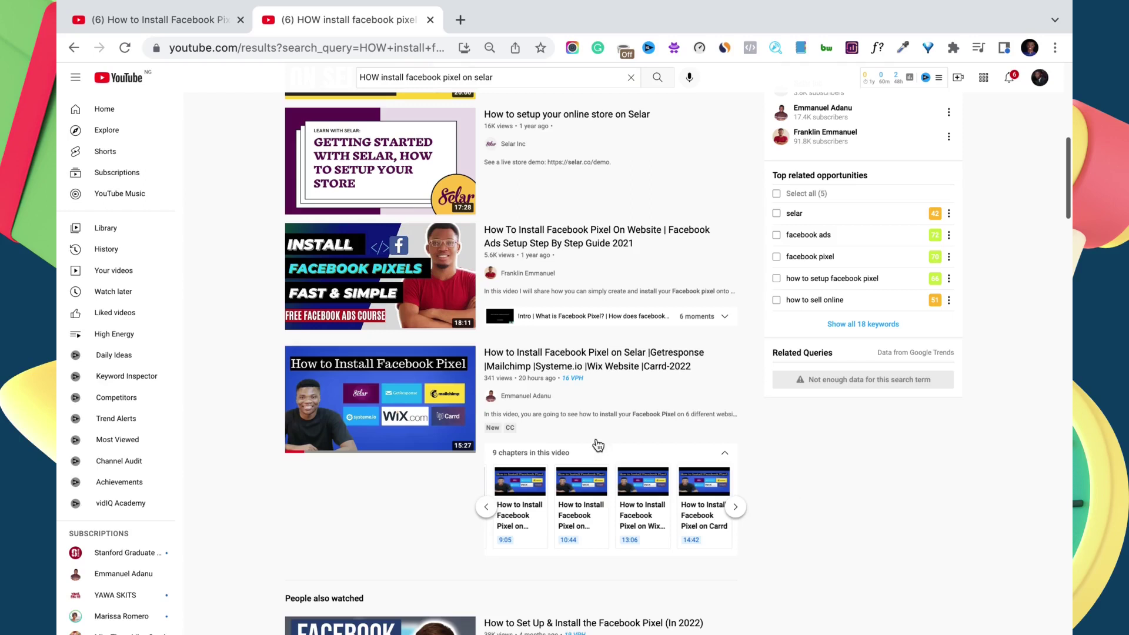
{"action": "mouse_move", "coordinate": [379, 275]}
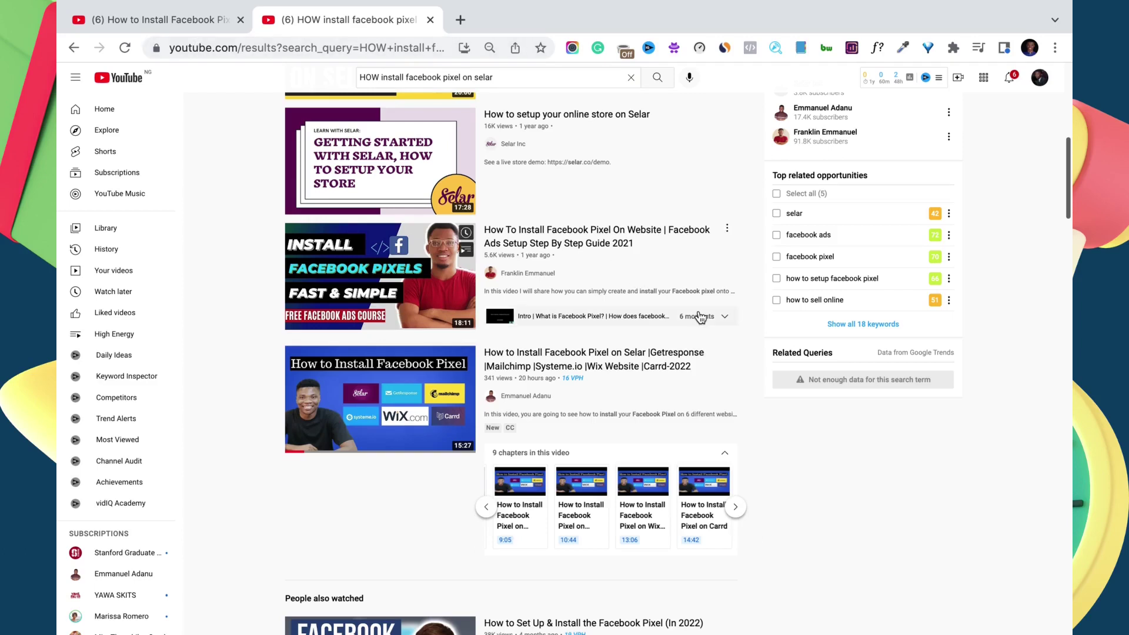
{"action": "left_click", "coordinate": [137, 20]}
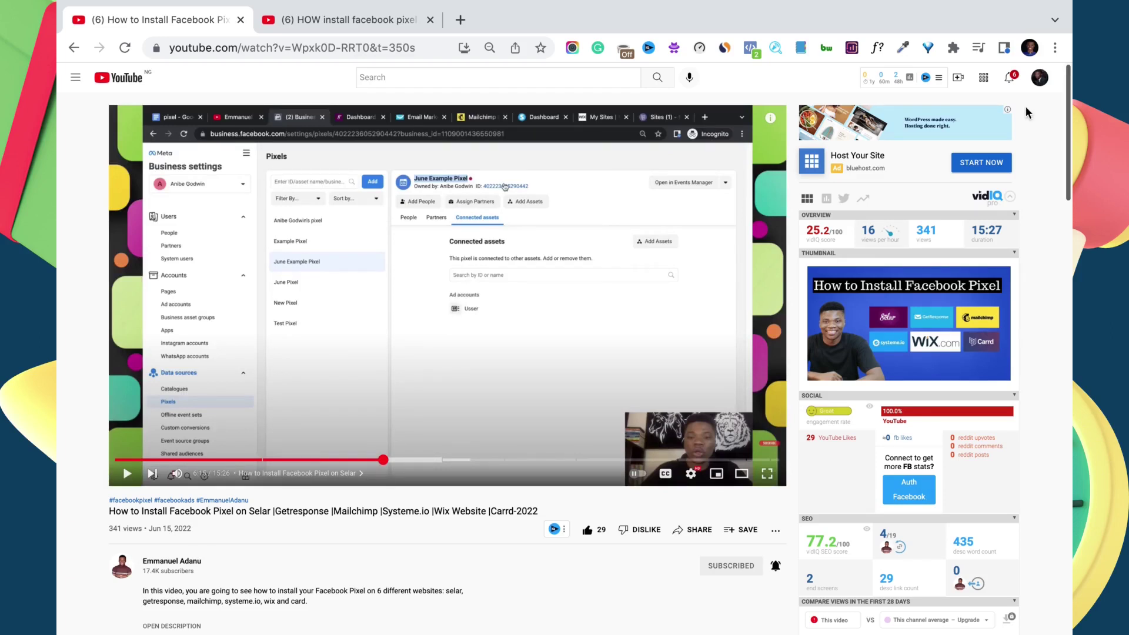
Open the 'Setting up and Customizing your YouTube Channel' details from YouTube Studio's Content list.
{"action": "left_click", "coordinate": [1039, 77]}
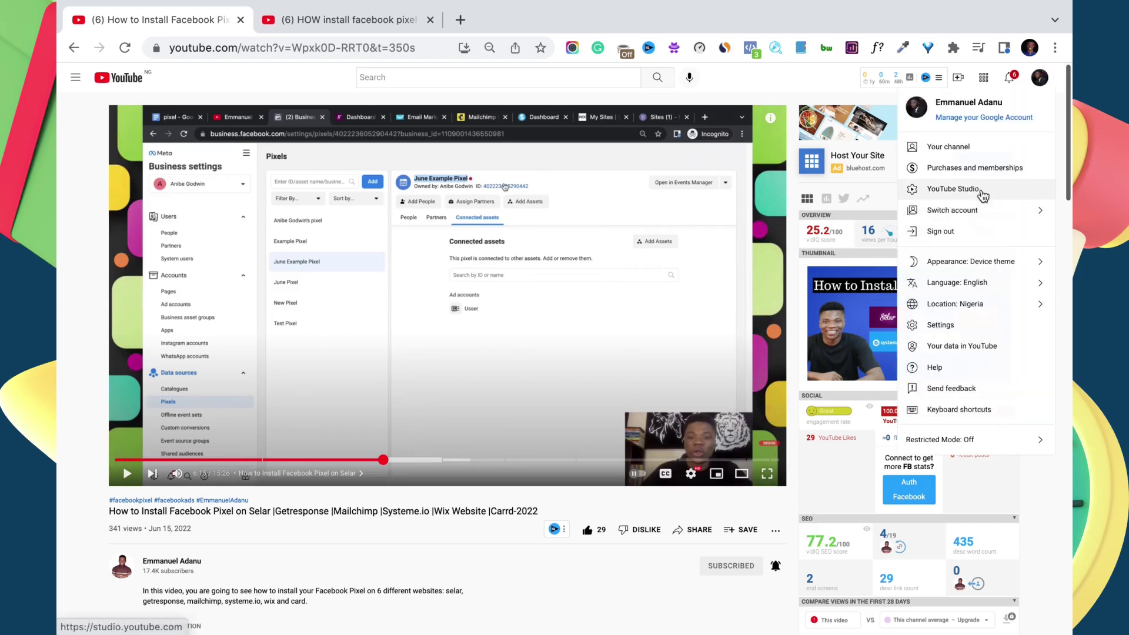
{"action": "left_click", "coordinate": [983, 192]}
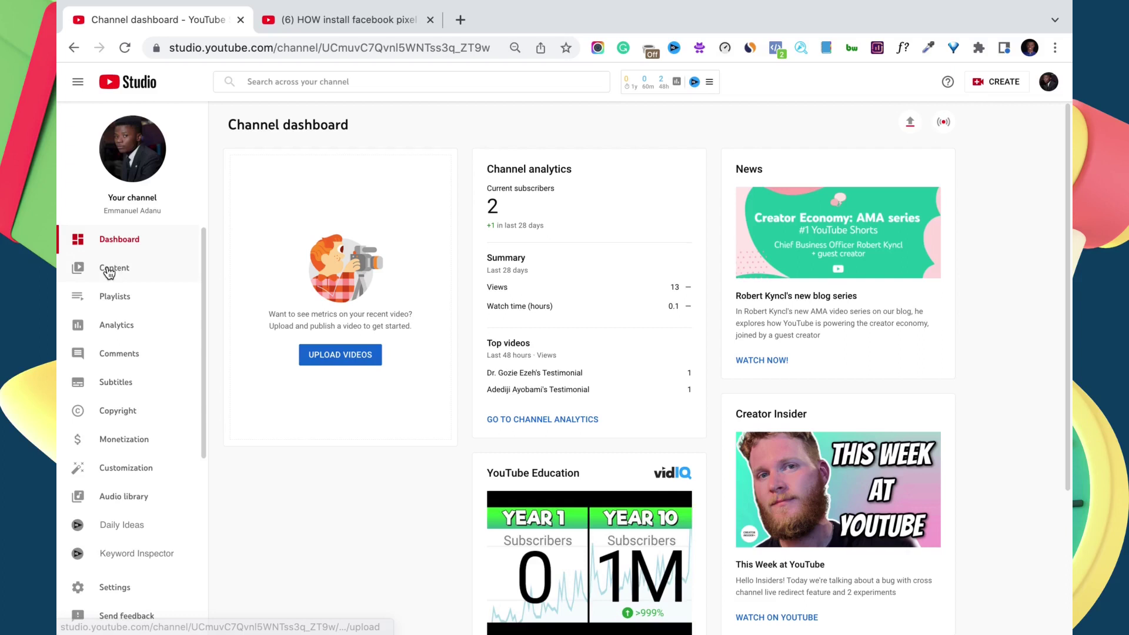
{"action": "left_click", "coordinate": [112, 269]}
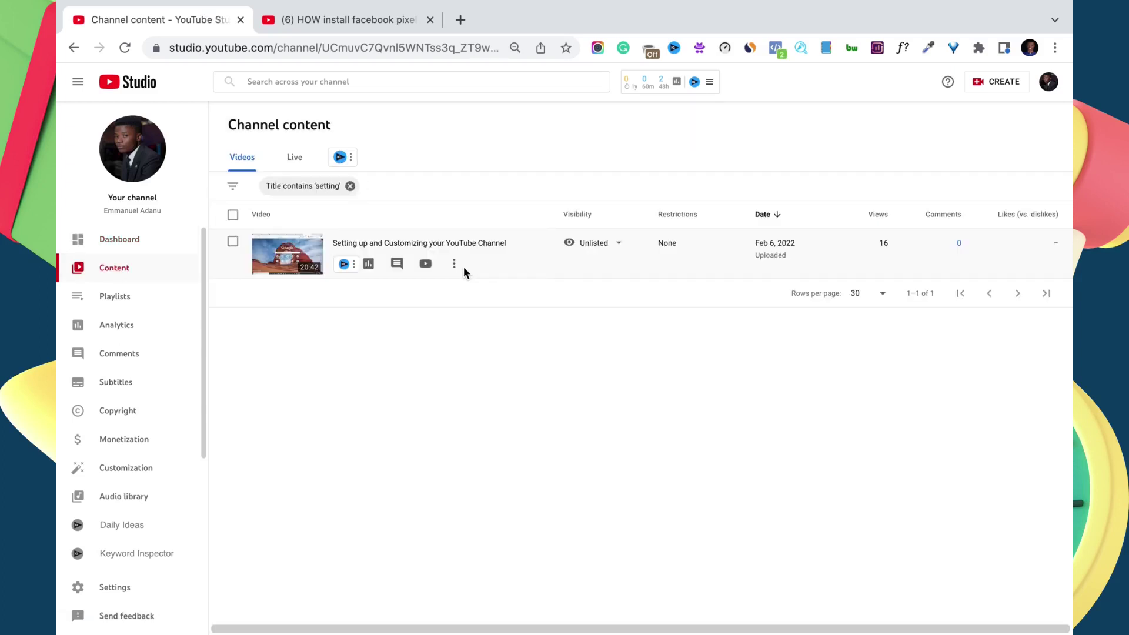
{"action": "left_click", "coordinate": [430, 250]}
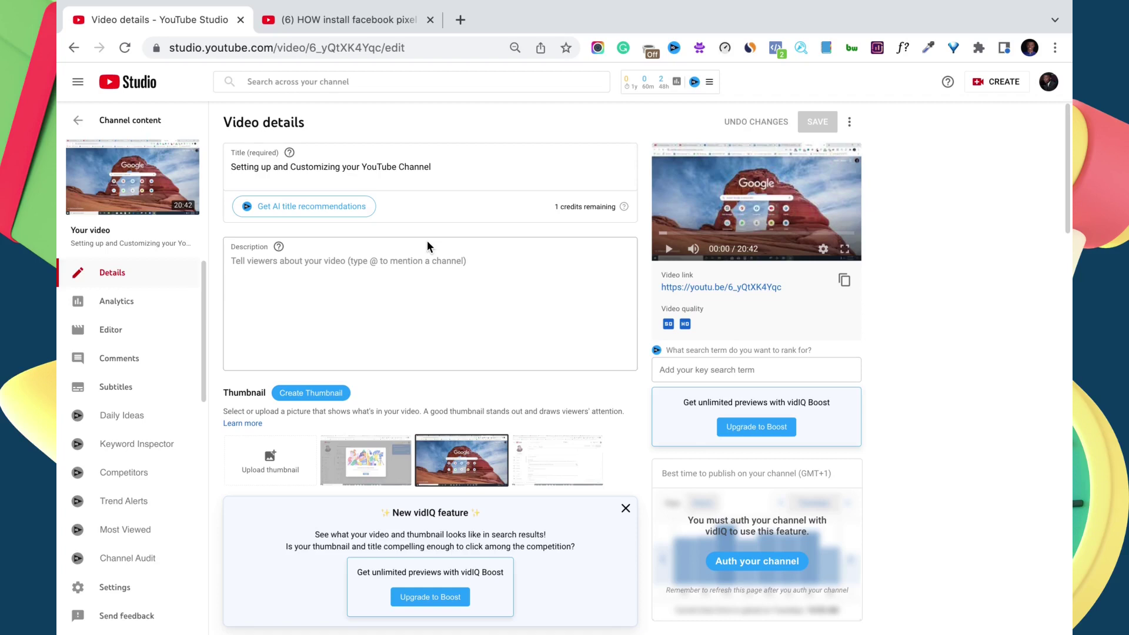
Start the description with '3 steps to achieve xyz', a blank line, and a 00:00 timestamp.
{"action": "left_click", "coordinate": [392, 272]}
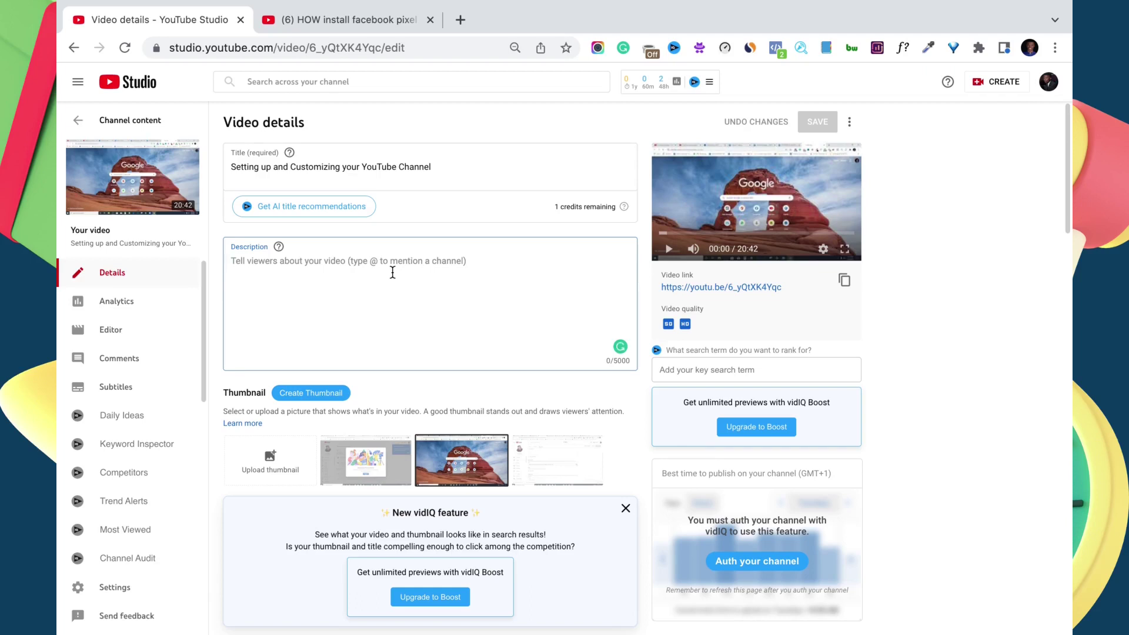
{"action": "type", "text": "3 steps to "}
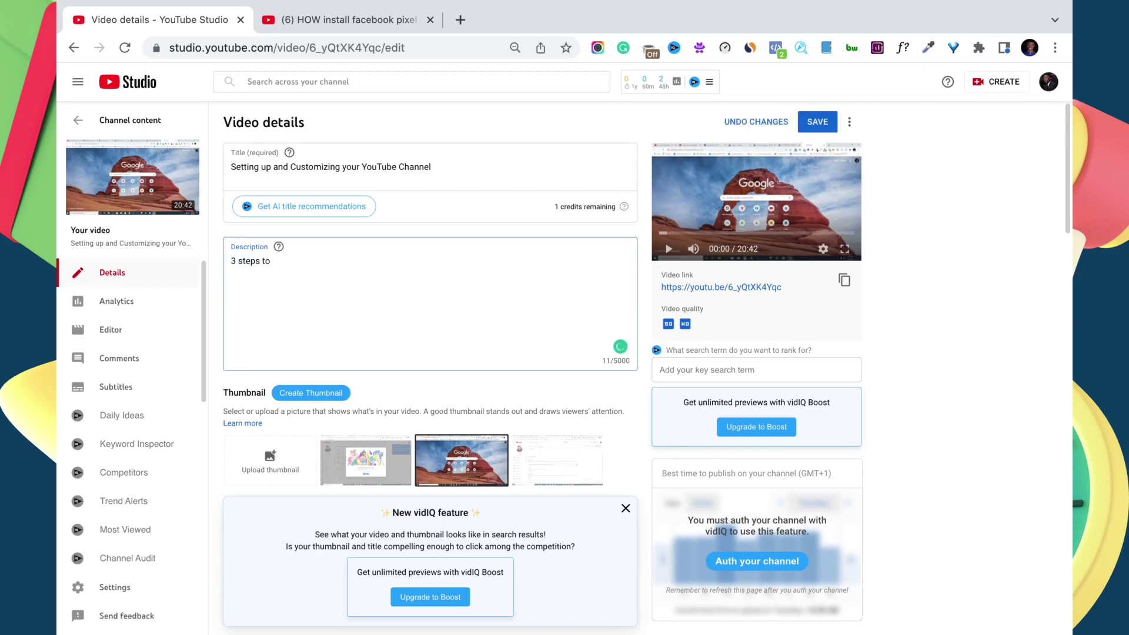
{"action": "type", "text": "achieve "}
{"action": "type", "text": "xyz"}
{"action": "type", "text": "0"}
{"action": "type", "text": "0:00 "}
{"action": "type", "text": "Intro"}
Add the chapter lines 04:23 Step One, 07:31 Step Two and 09:00 Step Three.
{"action": "key", "text": "Return"}
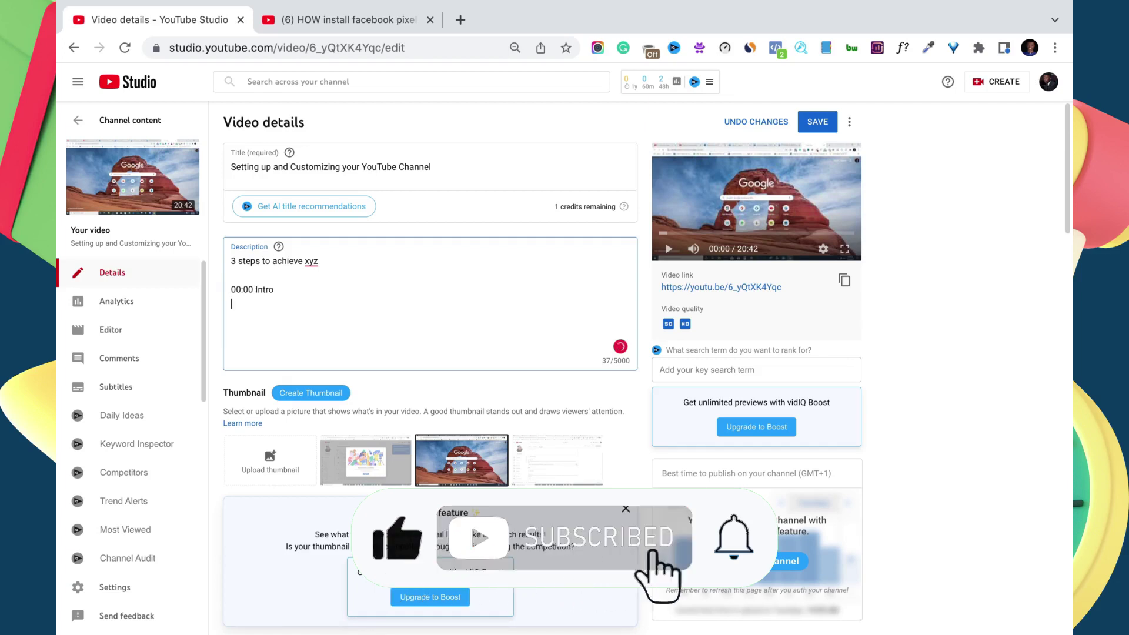
{"action": "type", "text": "04:"}
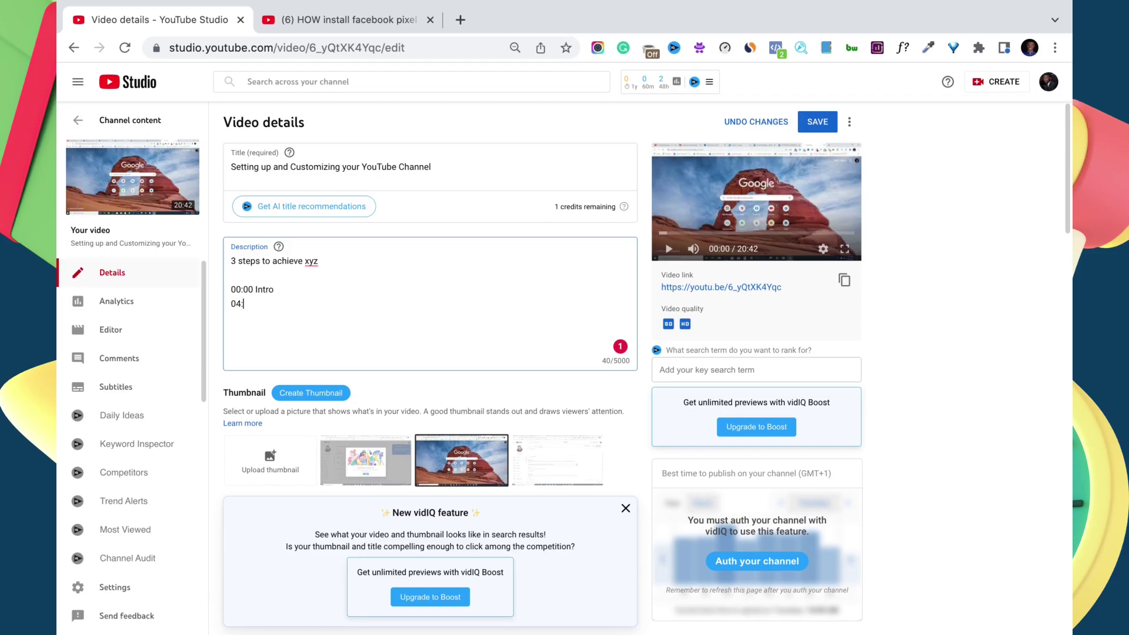
{"action": "type", "text": "23 "}
{"action": "type", "text": "St"}
{"action": "type", "text": "ep One"}
{"action": "key", "text": "shift+Left"}
{"action": "key", "text": "shift+Left"}
{"action": "key", "text": "shift+Left"}
{"action": "key", "text": "shift+Left"}
{"action": "key", "text": "shift+Left"}
{"action": "key", "text": "shift+Left"}
{"action": "key", "text": "shift+Left"}
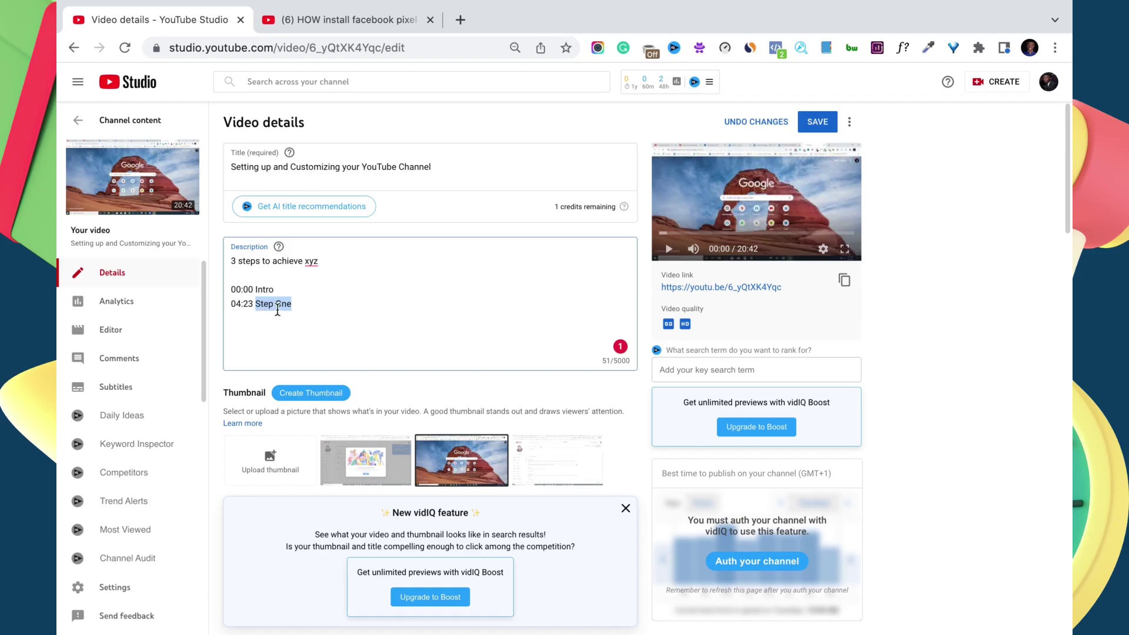
{"action": "key", "text": "Right"}
{"action": "type", "text": "0"}
{"action": "type", "text": "7:"}
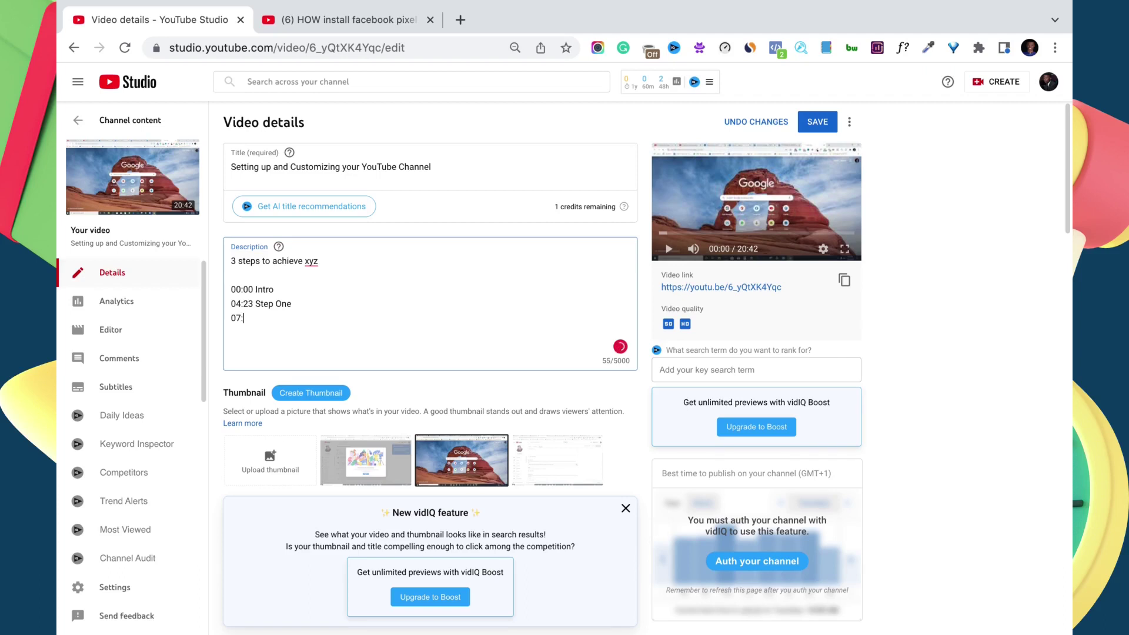
{"action": "type", "text": "31 "}
{"action": "type", "text": "Step Two "}
{"action": "type", "text": "09"}
{"action": "type", "text": ":"}
{"action": "type", "text": "00"}
{"action": "type", "text": " Step Thre"}
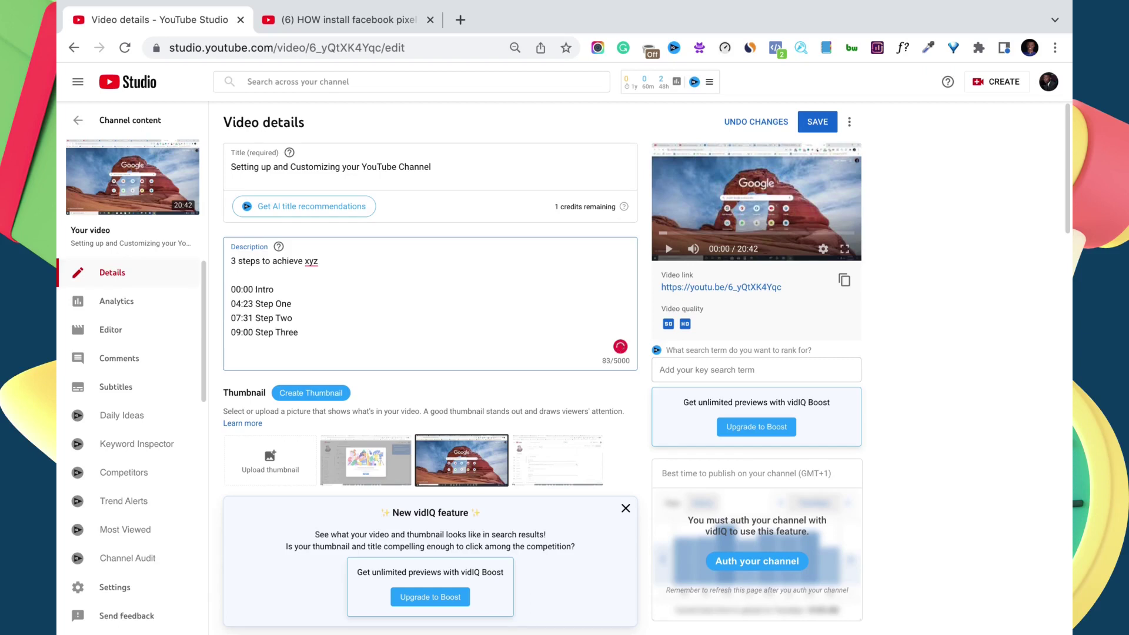
{"action": "type", "text": "e"}
Append an '11:27 Conclusion' line below 09:00 Step Three.
{"action": "key", "text": "Return"}
{"action": "type", "text": "11:"}
{"action": "type", "text": "27 C"}
{"action": "type", "text": "onclusion"}
{"action": "type", "text": "Timecode"}
Put a 'Timecode' heading over the chapters, with a blank line after '3 steps to achieve xyz'.
{"action": "key", "text": "shift+Home"}
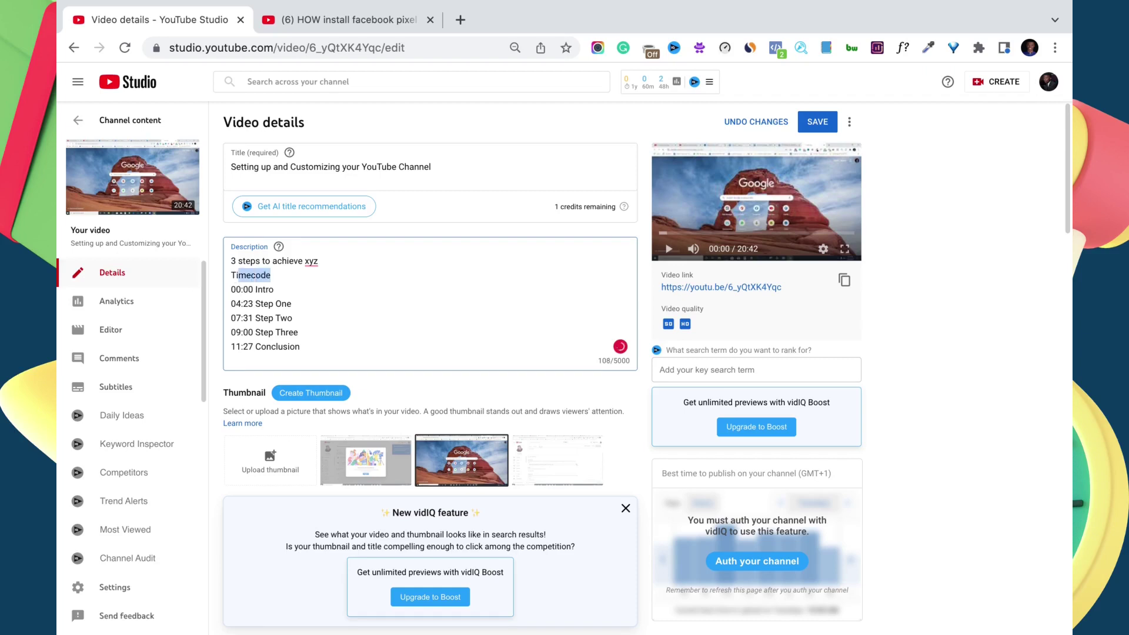
{"action": "key", "text": "shift+Left"}
{"action": "key", "text": "Right"}
{"action": "left_click", "coordinate": [328, 263]}
{"action": "key", "text": "Return"}
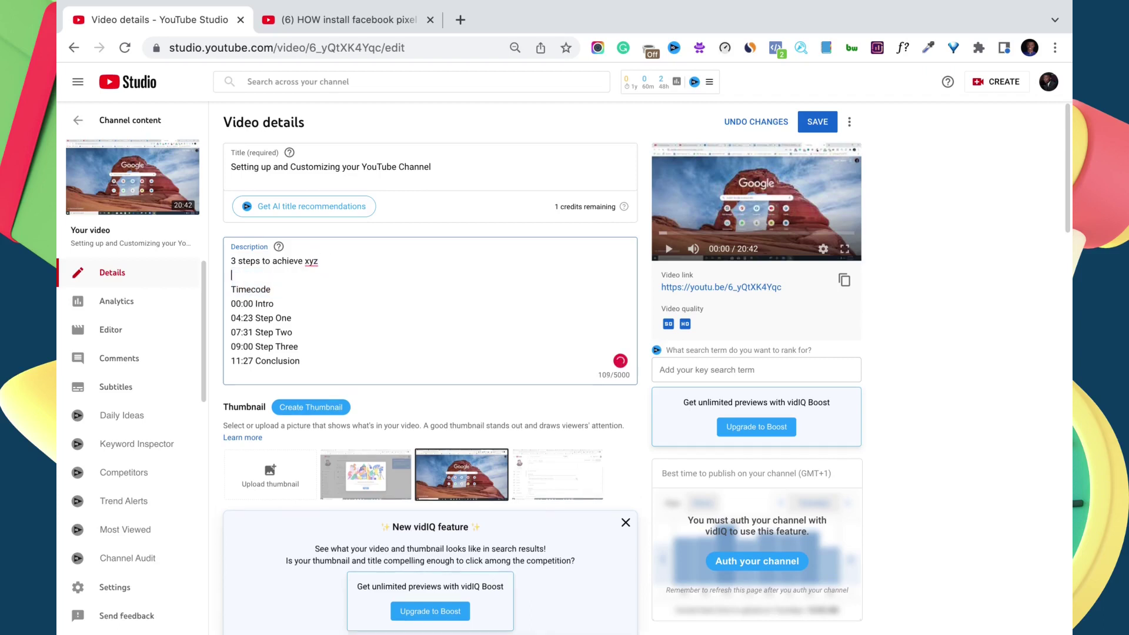